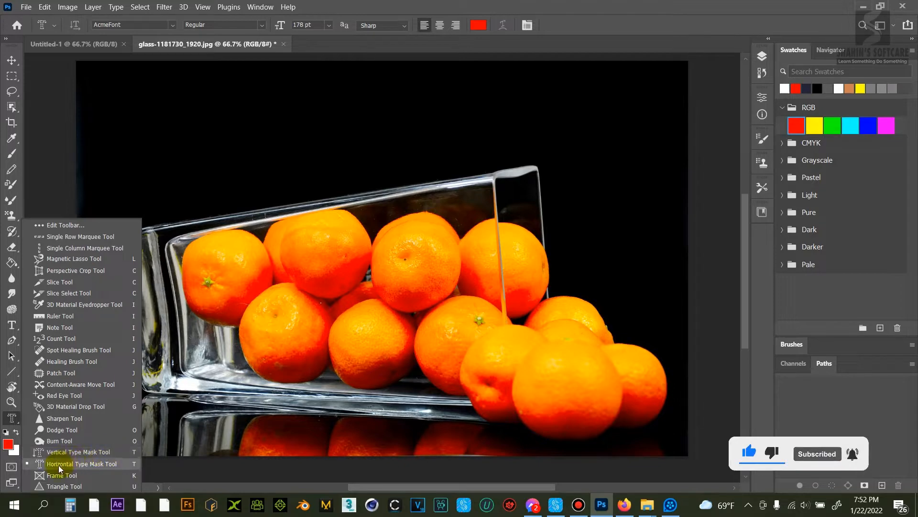
Step: Create a horizontal type mask selection reading "ORANGE" above the glass of oranges
click(90, 464)
click(215, 129)
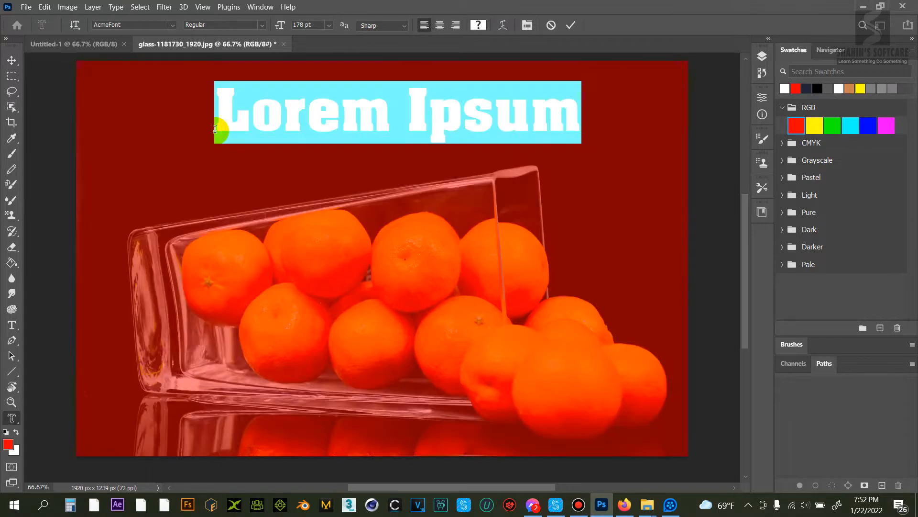
text(O)
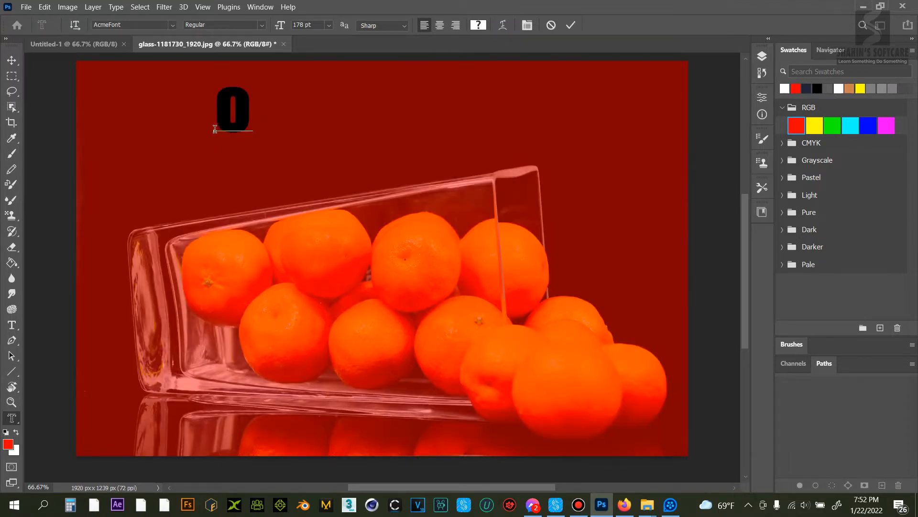
text(RANGE)
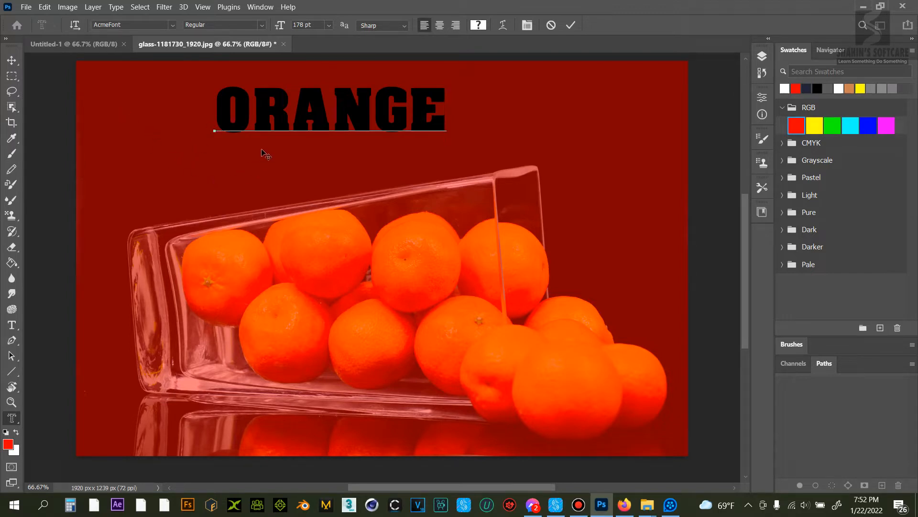
click(16, 74)
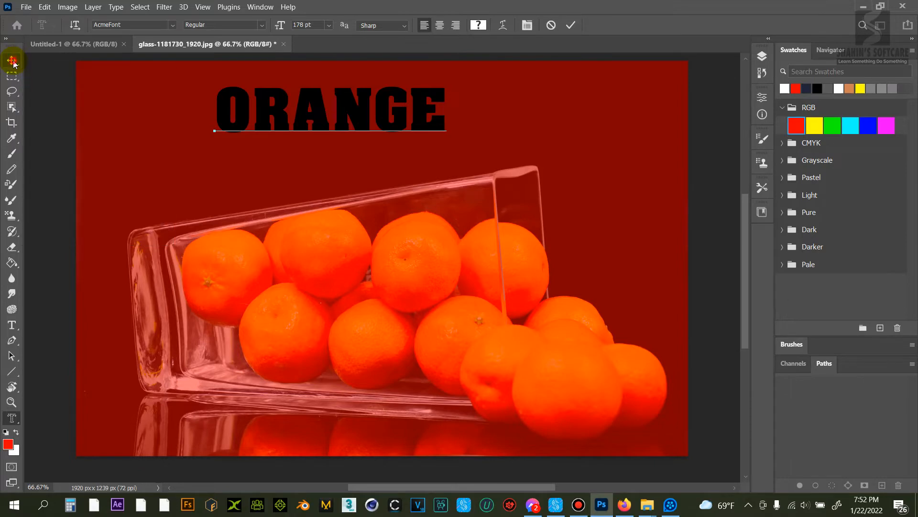
click(11, 60)
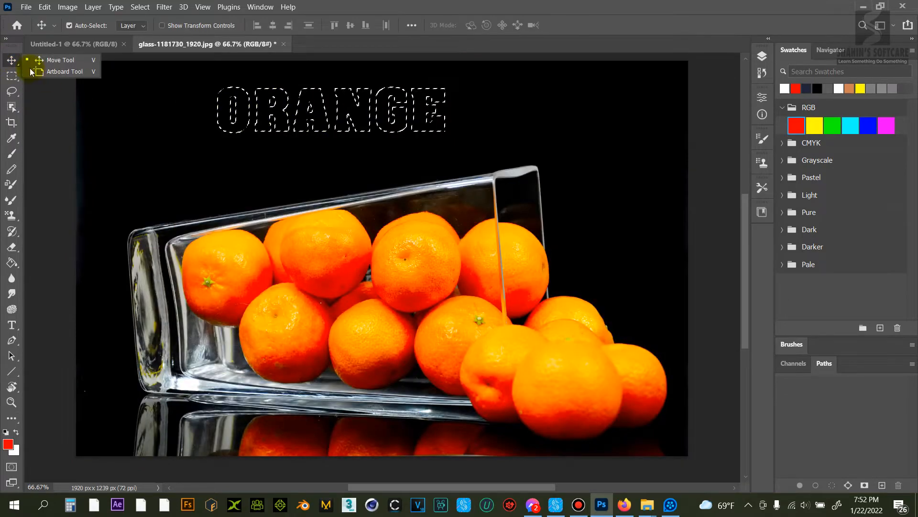
click(12, 61)
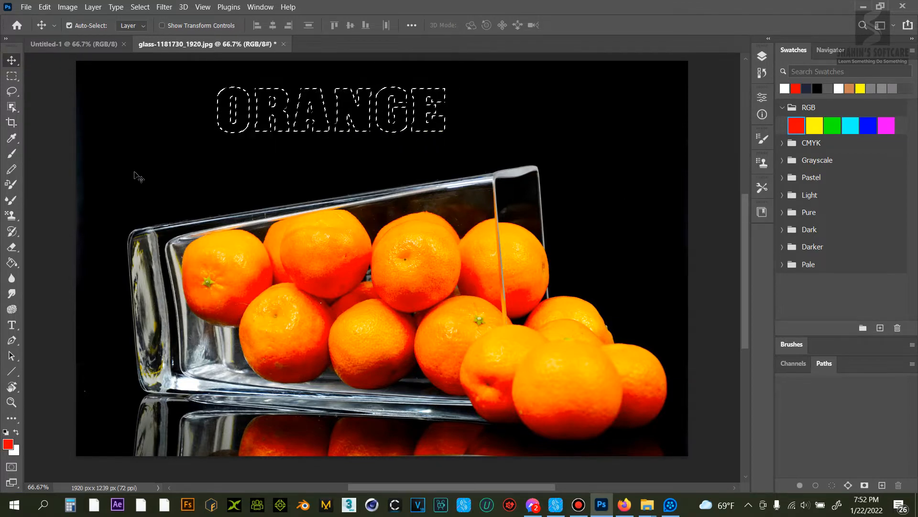
Step: Paint red across the lower half of the ORANGE selection with a 400 px brush at 100% opacity
click(12, 153)
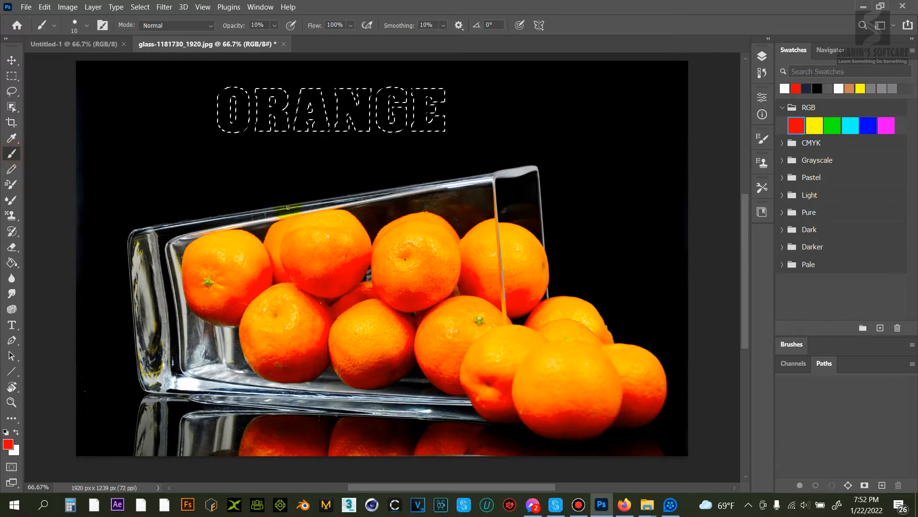
key(bracketright)
key(bracketright)
key(bracketright)
key(bracketright)
key(bracketright)
key(bracketright)
key(bracketright)
key(bracketright)
key(bracketright)
key(bracketright)
key(bracketright)
key(bracketright)
key(bracketright)
key(bracketright)
key(bracketright)
key(bracketright)
key(bracketright)
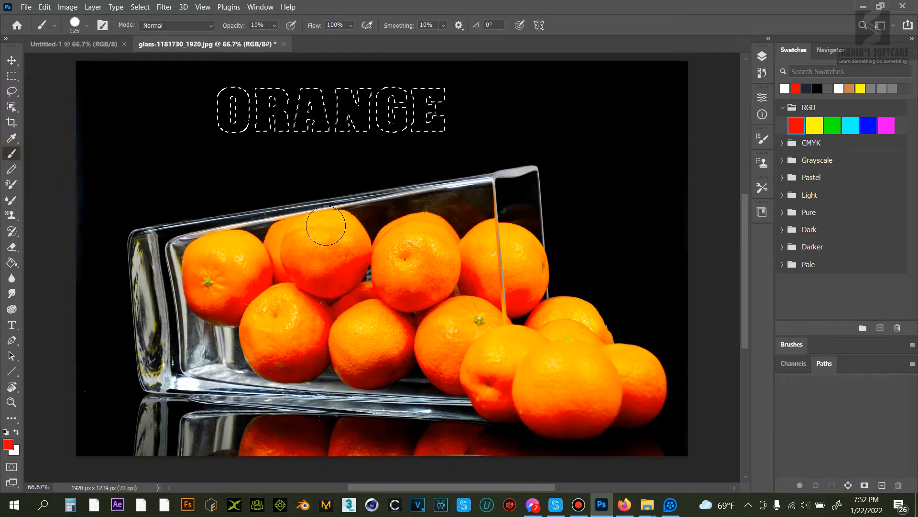
scroll(332, 219, up, 3)
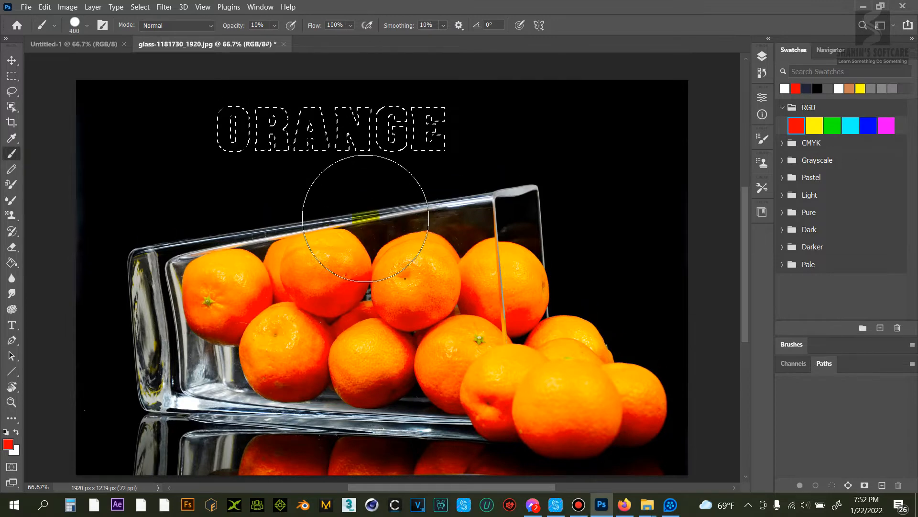
mouse_move(331, 328)
mouse_down()
mouse_move(400, 225)
mouse_move(441, 215)
mouse_move(205, 206)
mouse_move(255, 227)
mouse_move(451, 211)
mouse_move(584, 174)
mouse_move(472, 215)
mouse_up()
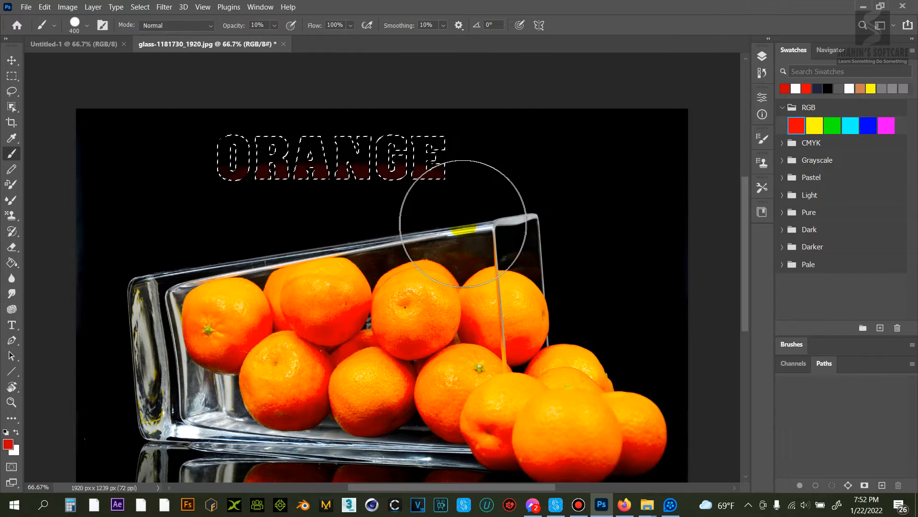
click(275, 25)
drag(277, 39, 345, 44)
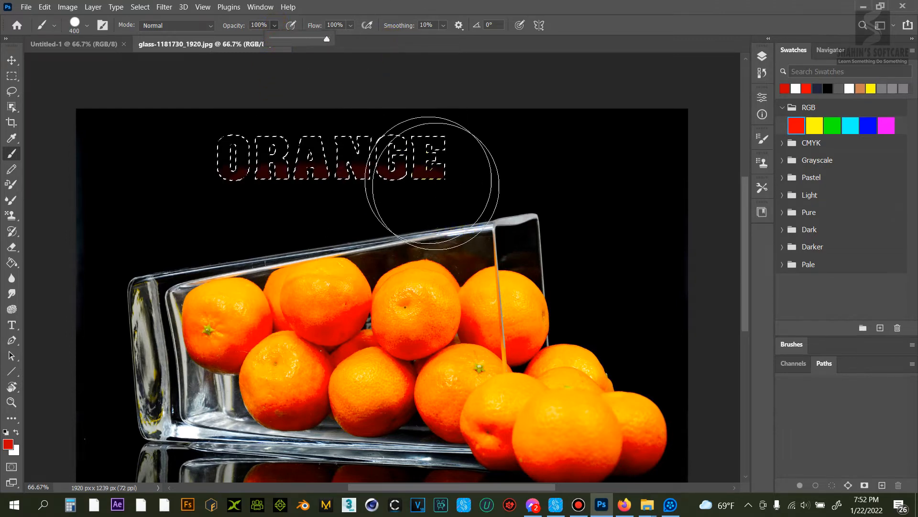
drag(478, 223, 219, 227)
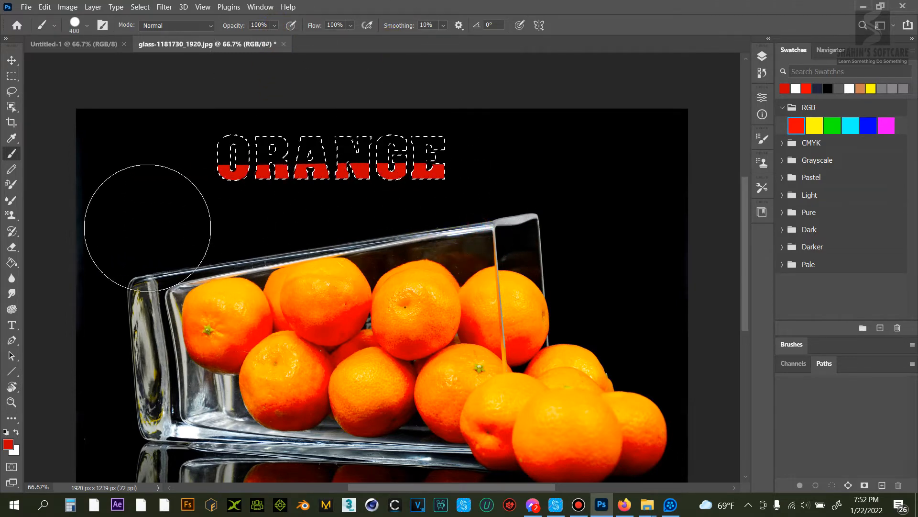
Step: Switch to the Soft Round brush and paint red over the rest of the lettering
click(87, 24)
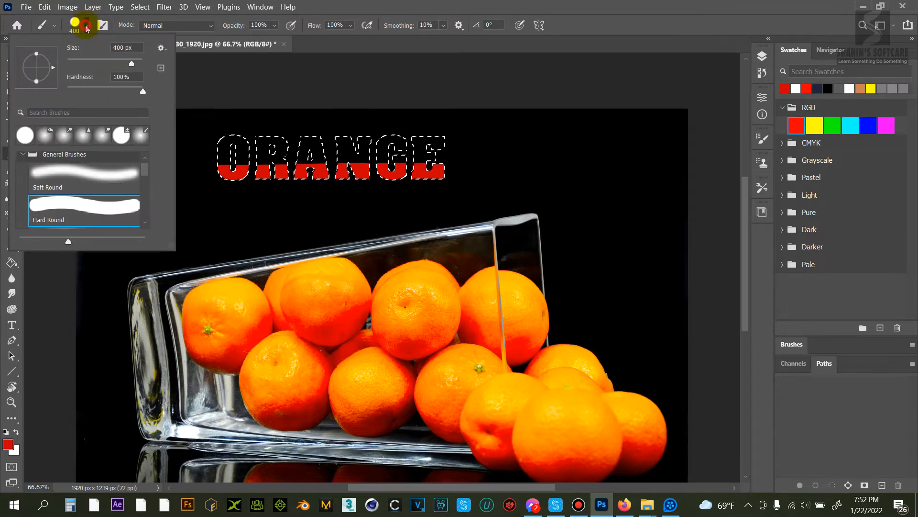
click(84, 171)
click(366, 50)
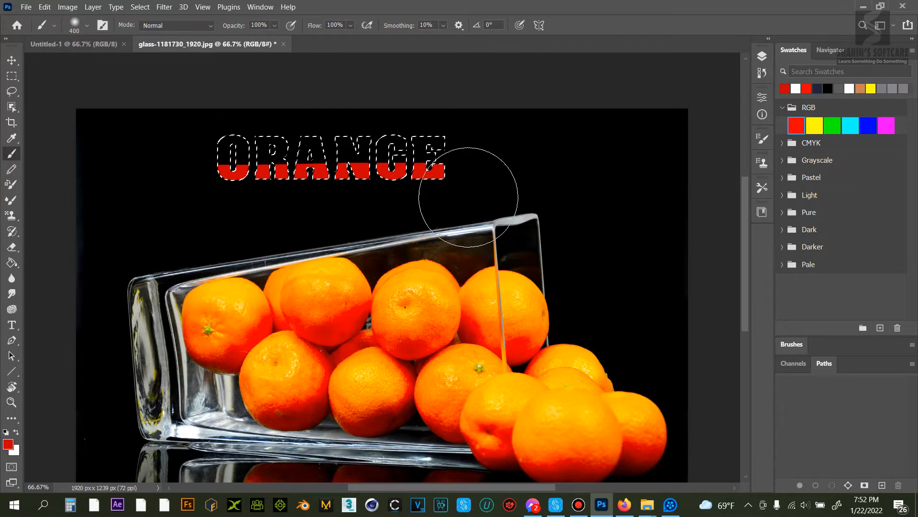
mouse_move(455, 199)
mouse_down()
mouse_move(250, 205)
mouse_move(128, 222)
mouse_move(415, 225)
mouse_up()
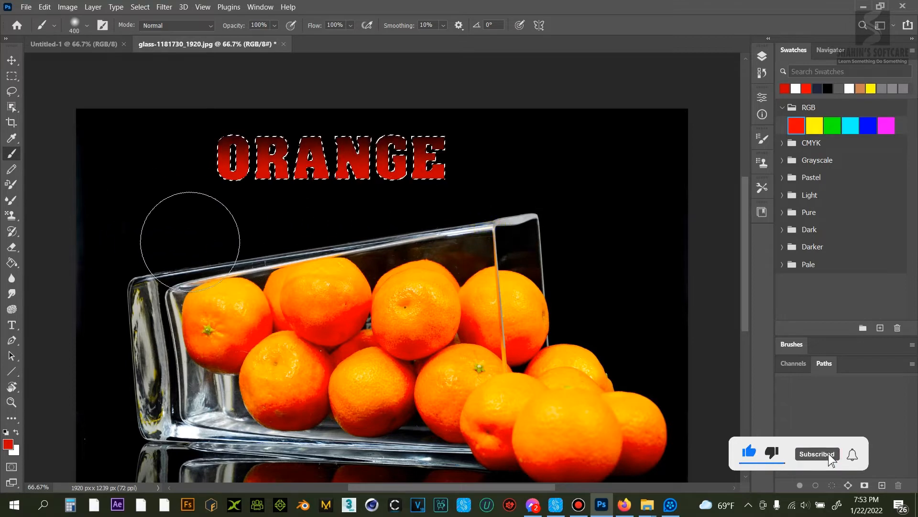
Step: Sample an orange colour from the fruit, paint it across the top of the letters, and deselect
alt+click(330, 270)
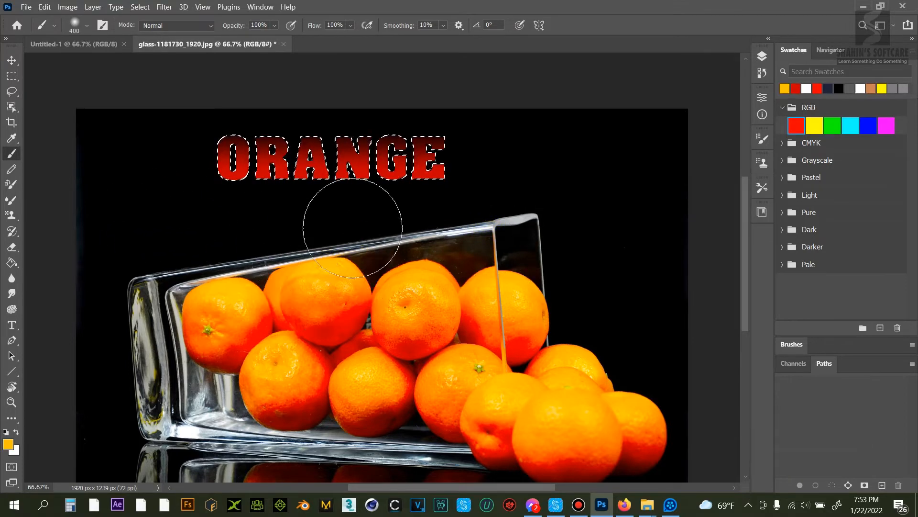
mouse_move(215, 92)
mouse_down()
mouse_move(471, 92)
mouse_move(349, 91)
mouse_move(170, 107)
mouse_move(550, 100)
mouse_up()
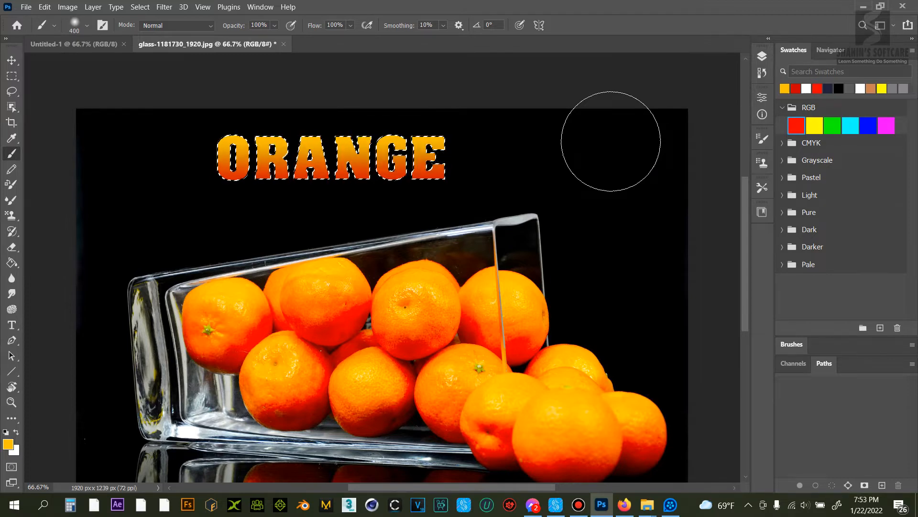
key(ctrl+d)
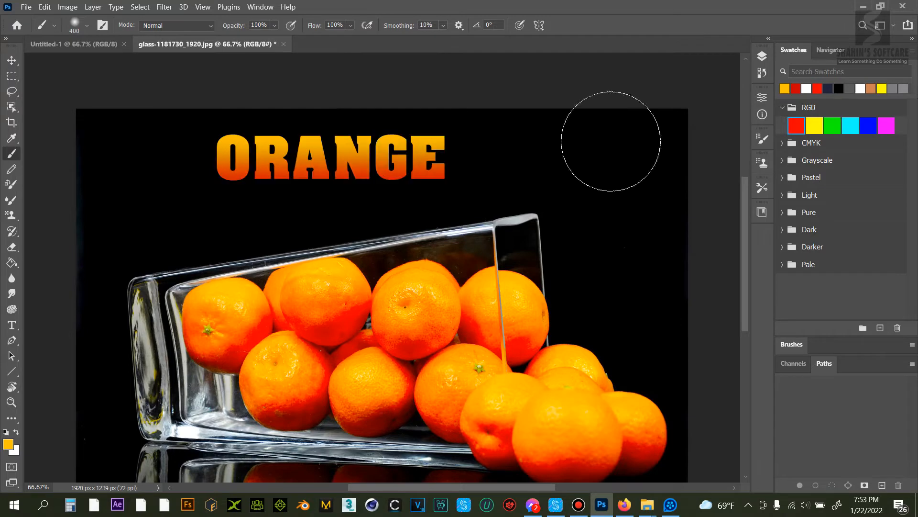
click(429, 226)
scroll(494, 258, down, 2)
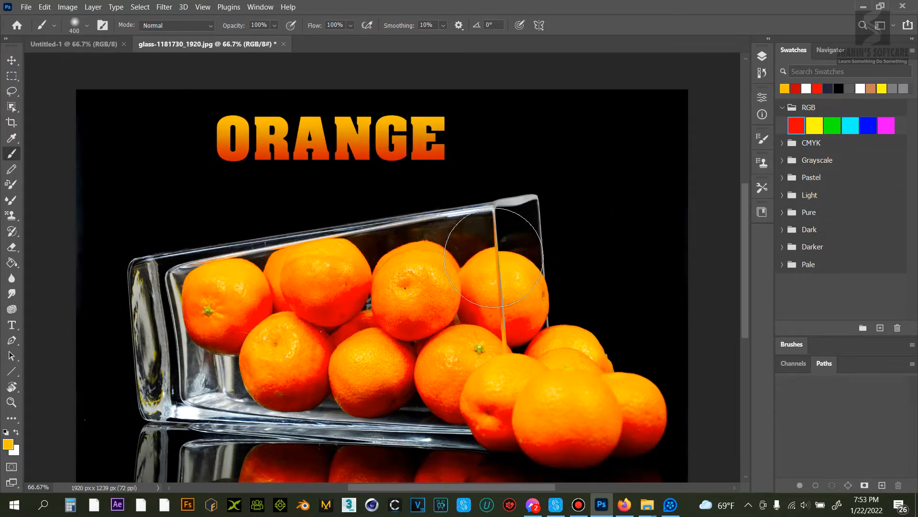
scroll(494, 258, up, 1)
Step: Create a vertical type mask selection reading "ORANGE" along the image's right edge
key(t)
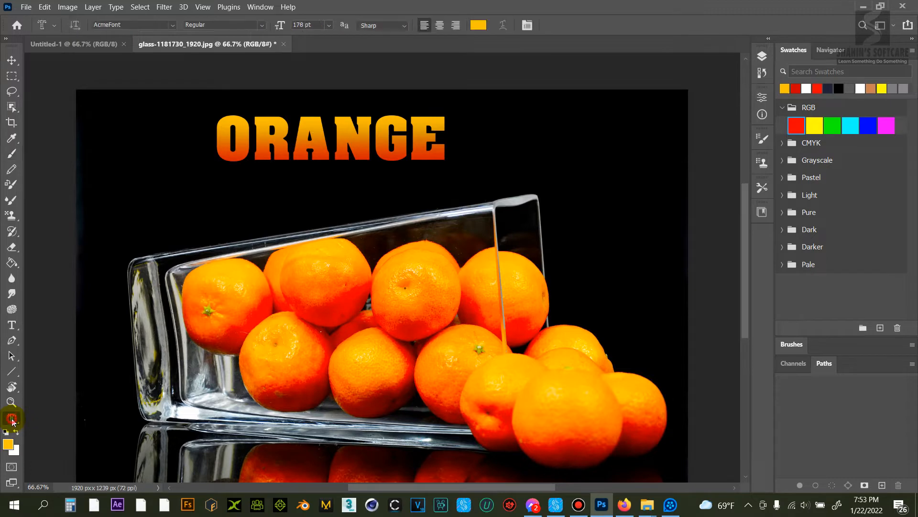
click(12, 420)
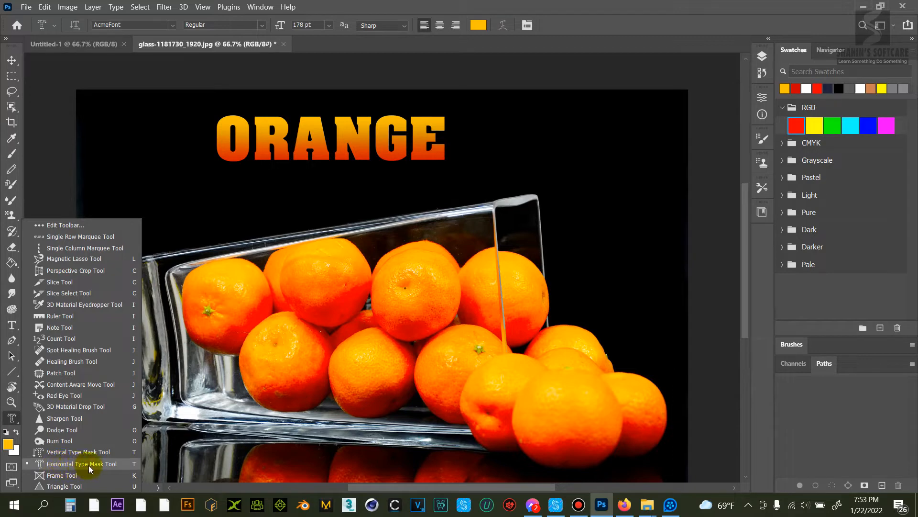
click(62, 453)
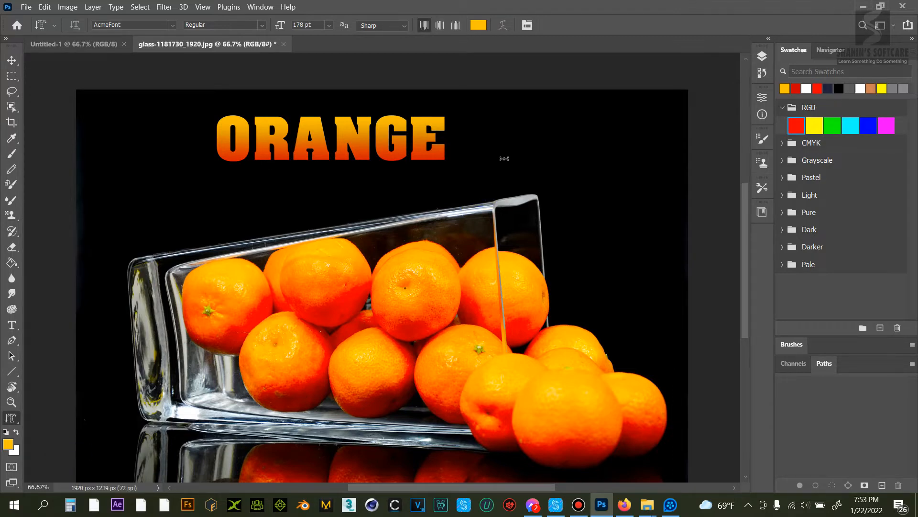
click(588, 144)
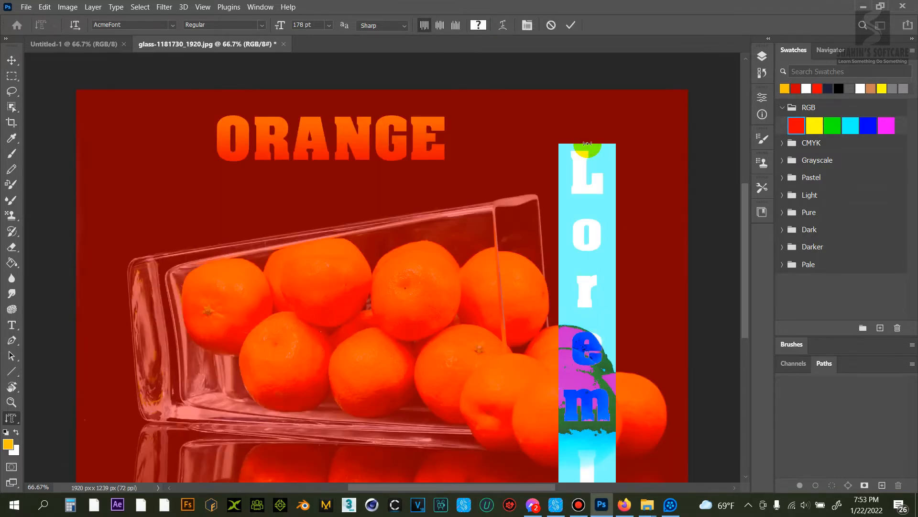
text(OR)
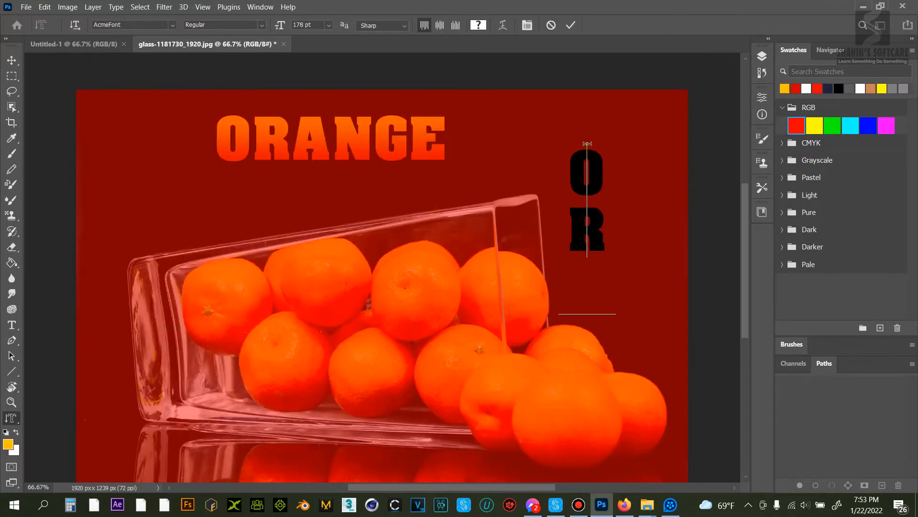
text(ANGE)
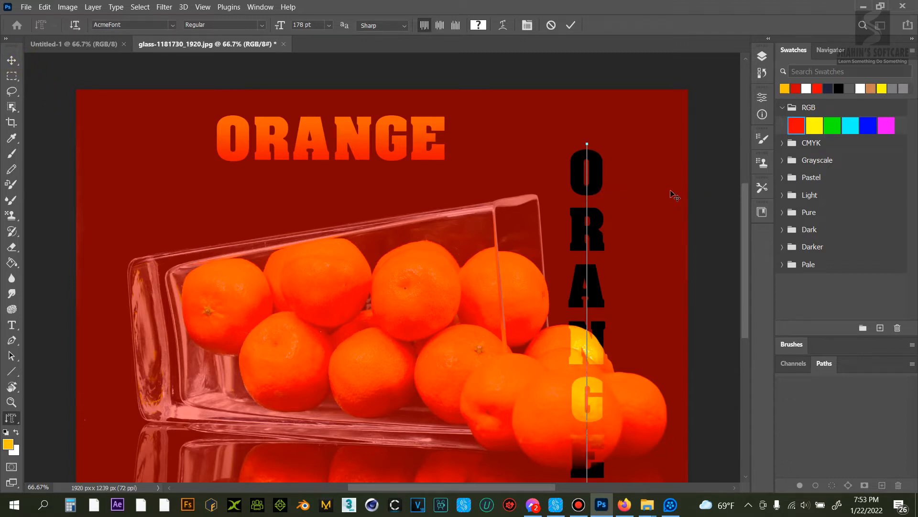
drag(664, 188, 717, 168)
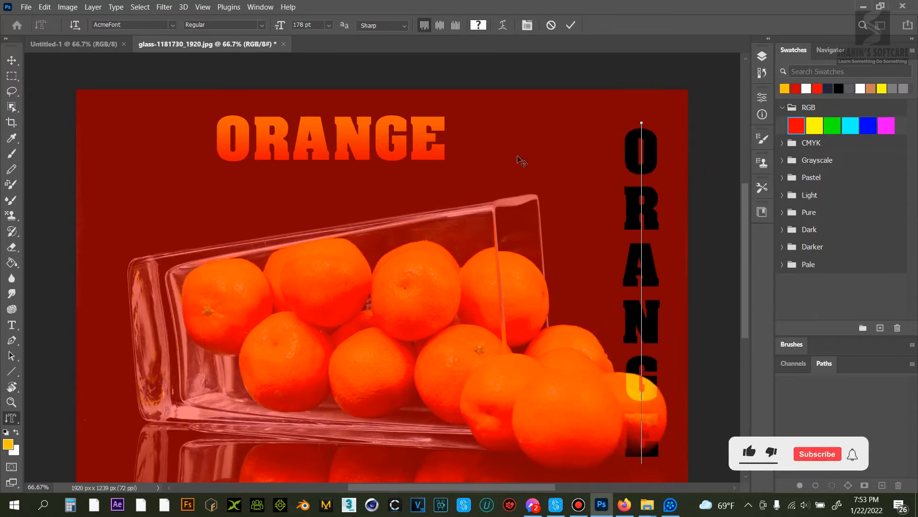
click(12, 61)
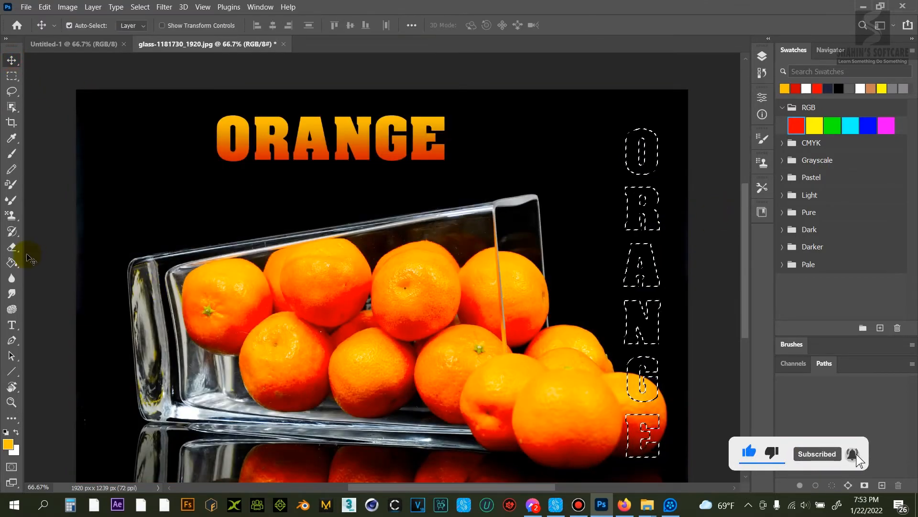
Step: Sample the red-orange from the horizontal lettering and brush it over the vertical letters
click(12, 153)
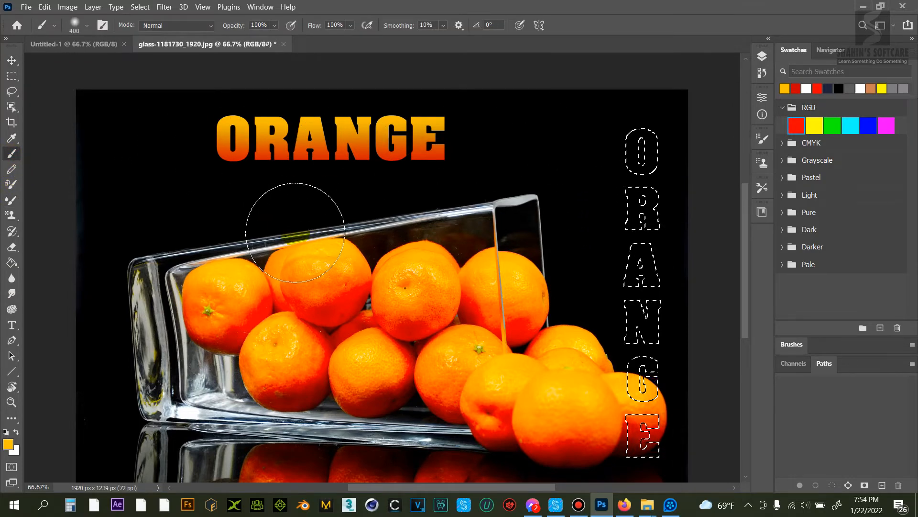
alt+click(281, 158)
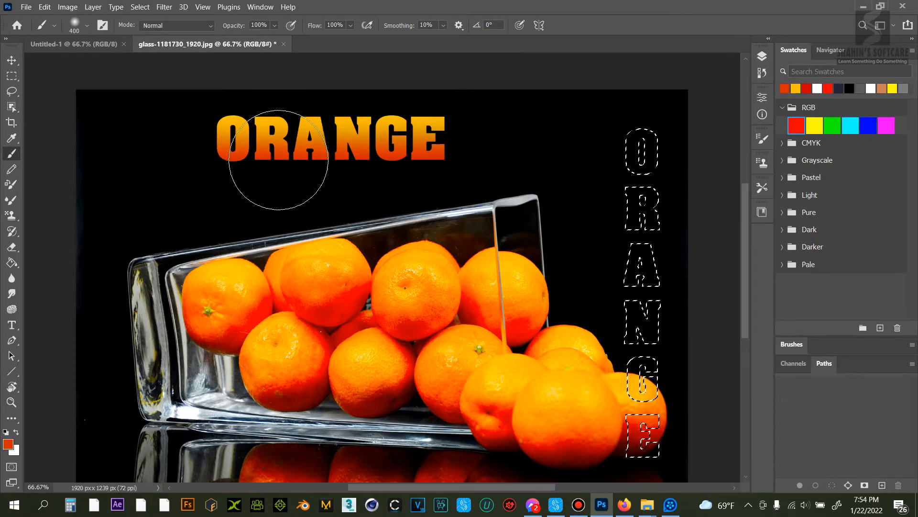
alt+click(281, 156)
alt+click(282, 156)
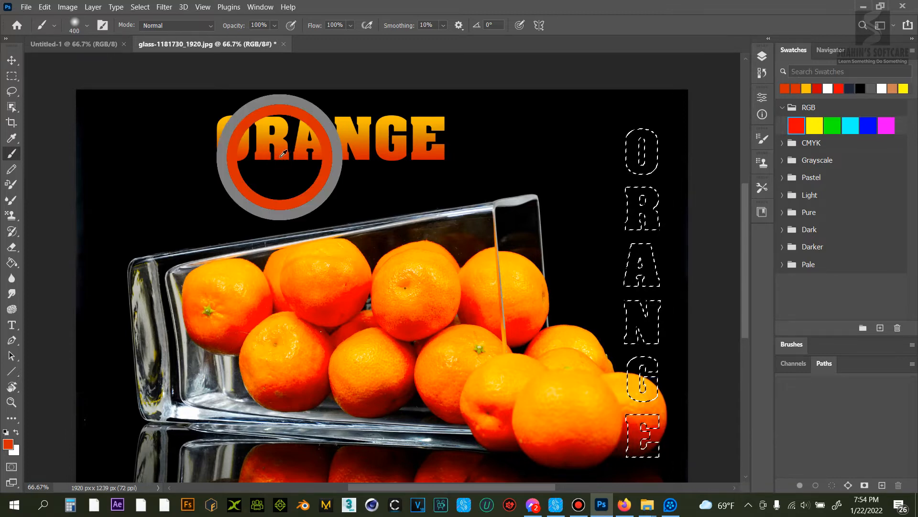
drag(583, 136, 586, 407)
mouse_move(604, 102)
mouse_down()
mouse_move(613, 124)
mouse_move(590, 138)
mouse_move(579, 497)
mouse_up()
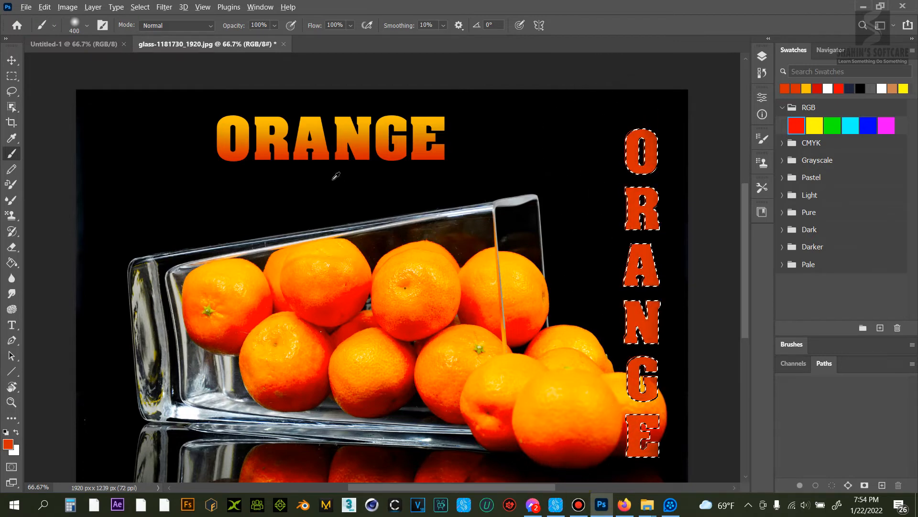
Step: Sample the yellow-orange from the top of the horizontal text, brush it over the vertical letters' lower half, and deselect
alt+click(346, 113)
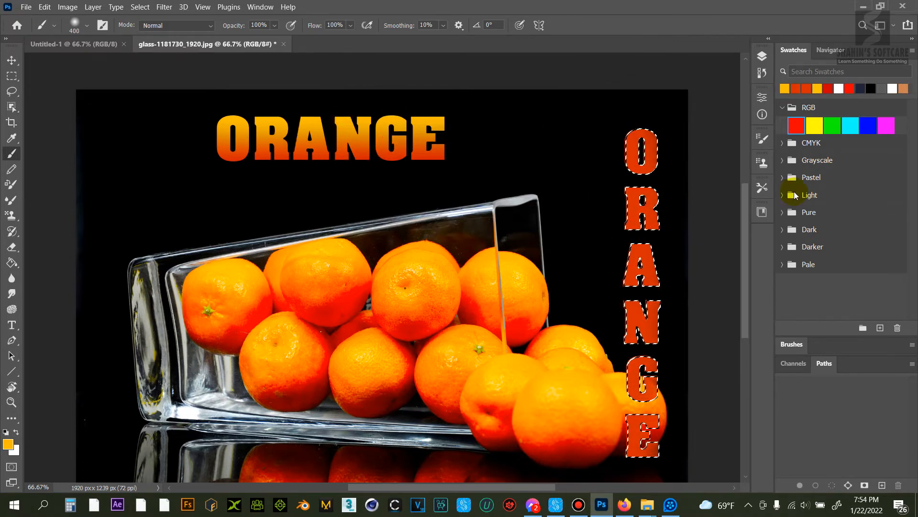
mouse_move(696, 224)
mouse_down()
mouse_move(712, 461)
mouse_move(720, 397)
mouse_up()
key(ctrl+d)
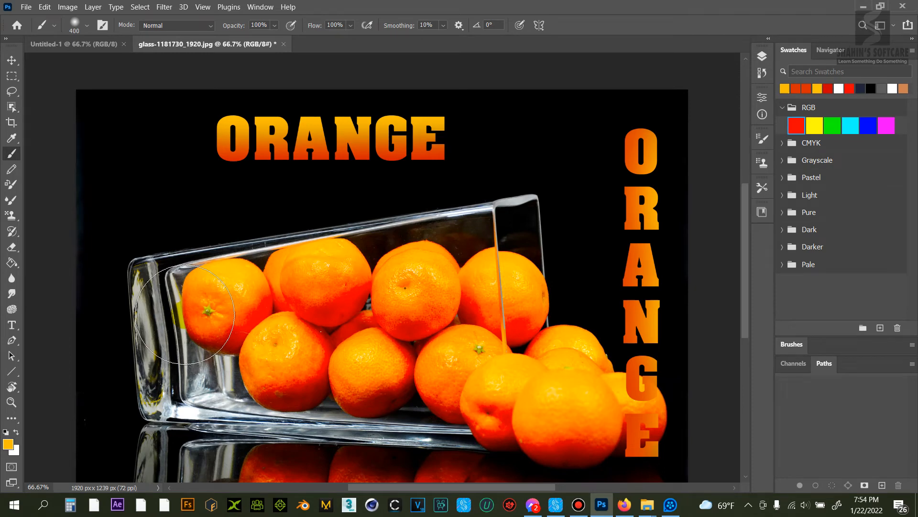
Step: Switch to the Vertical Type Mask Tool
click(12, 418)
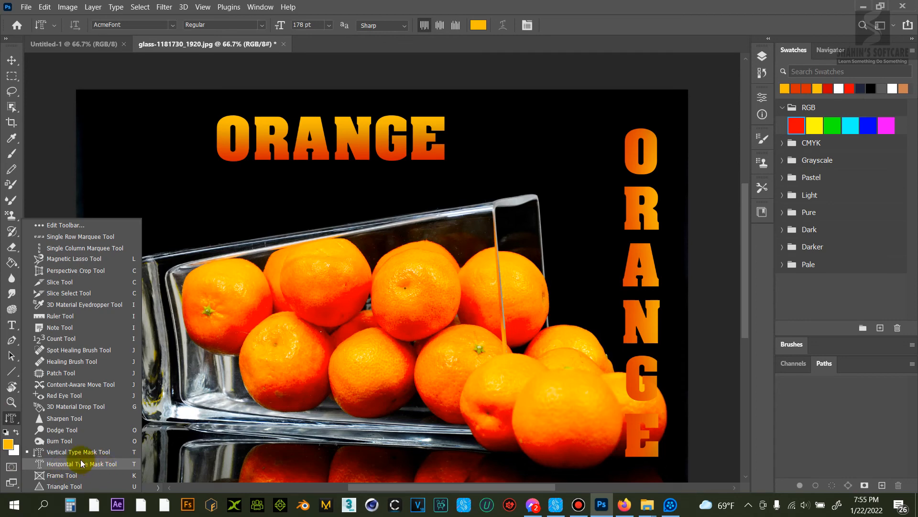
click(12, 419)
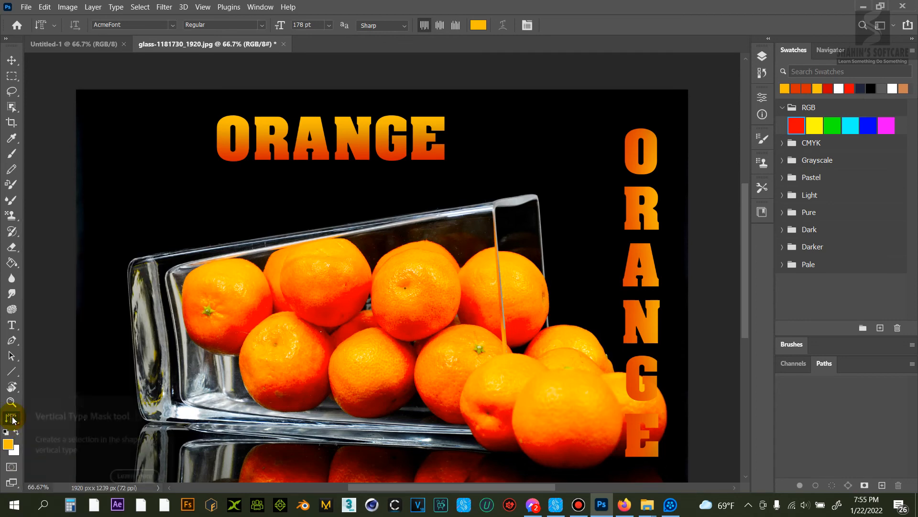